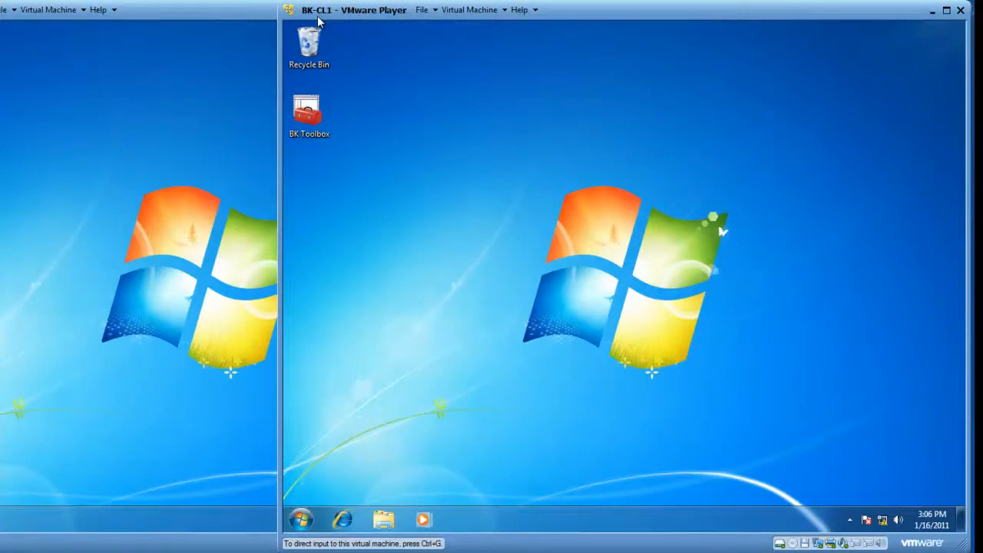
Open the remote settings in BK-CL1's system properties and allow Remote Assistance connections to this computer
click(300, 525)
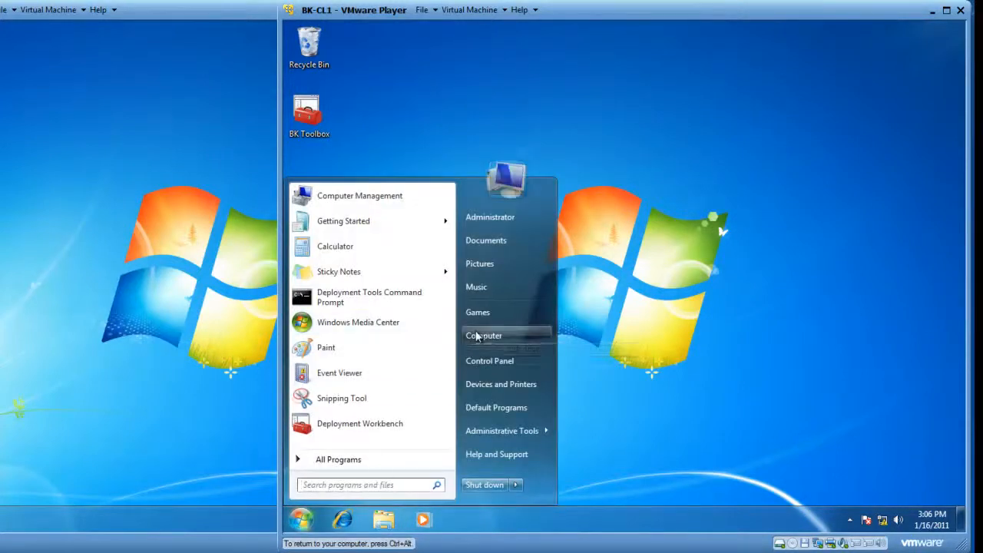
right_click(476, 335)
click(509, 444)
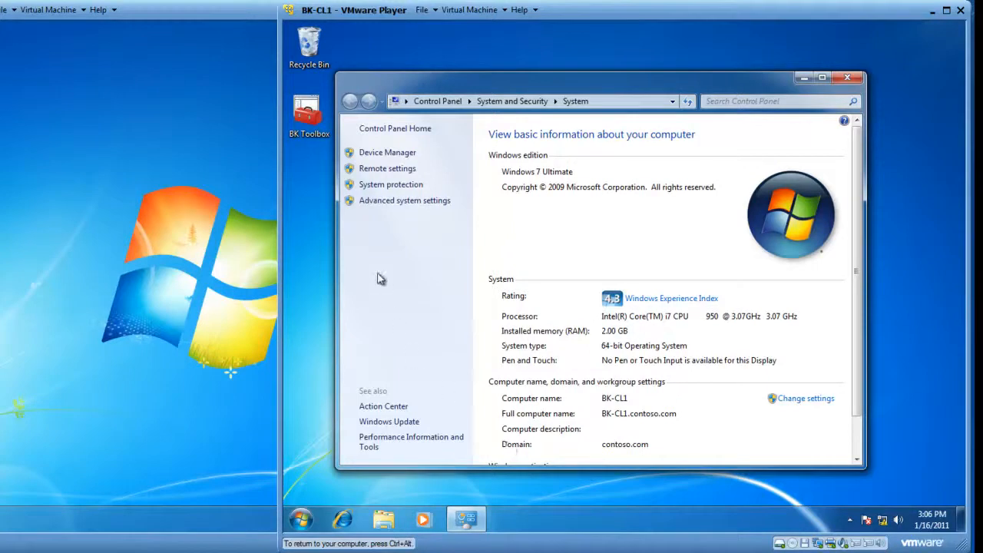
click(391, 201)
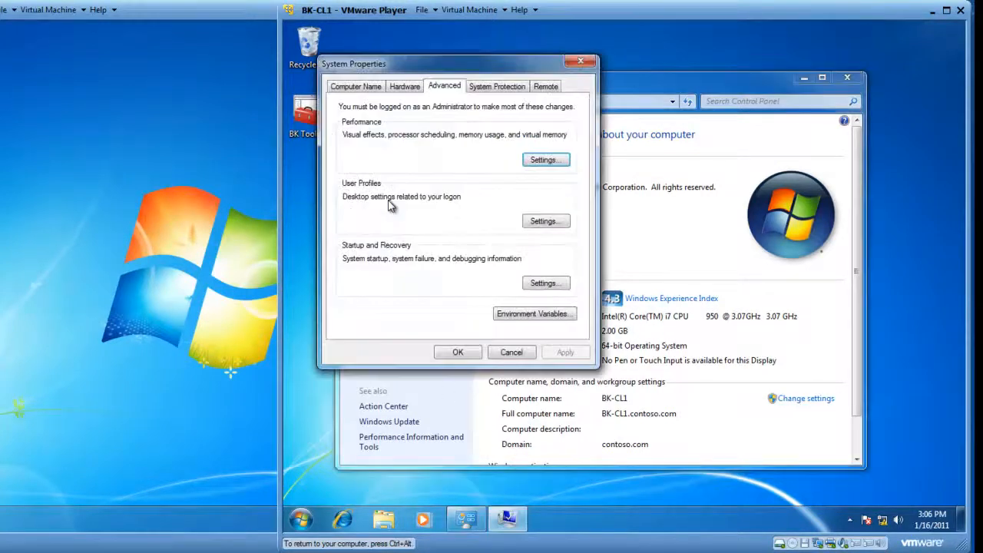
click(546, 88)
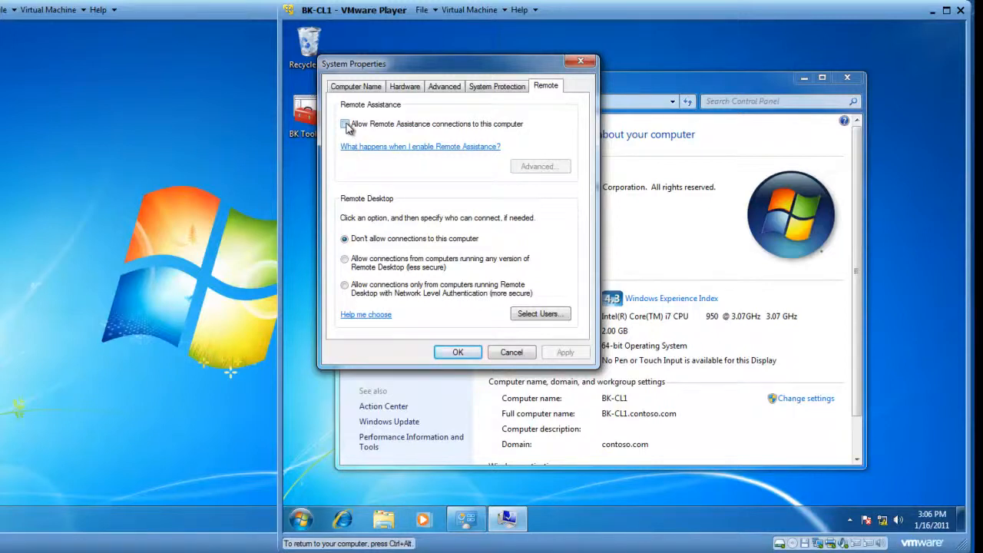
click(346, 125)
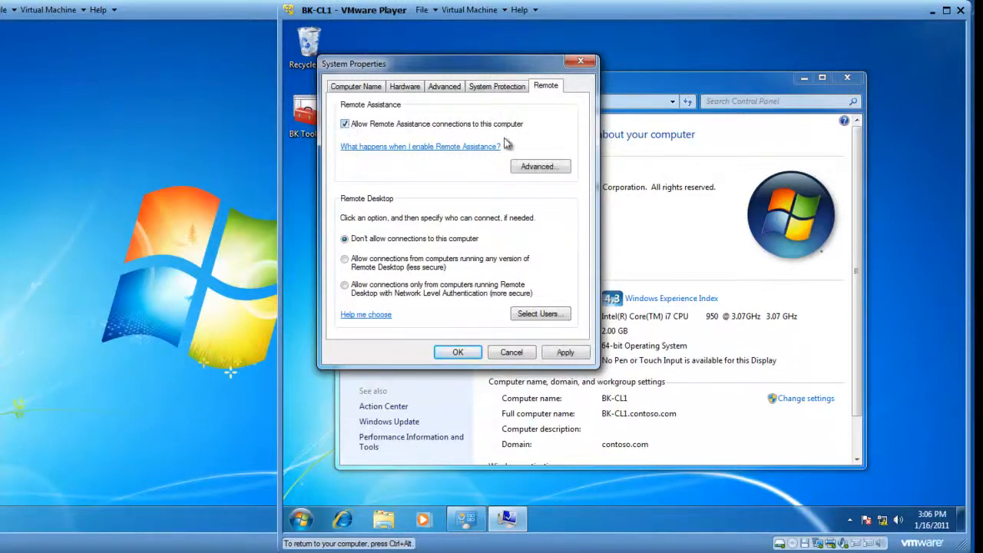
In the advanced Remote Assistance settings, set the maximum time invitations can remain open to 12 hours
click(541, 170)
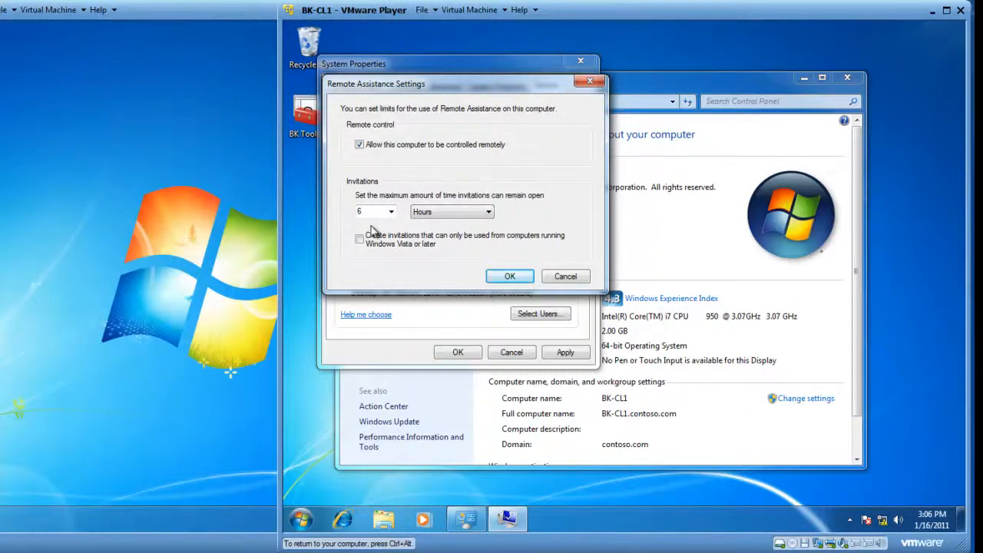
click(391, 212)
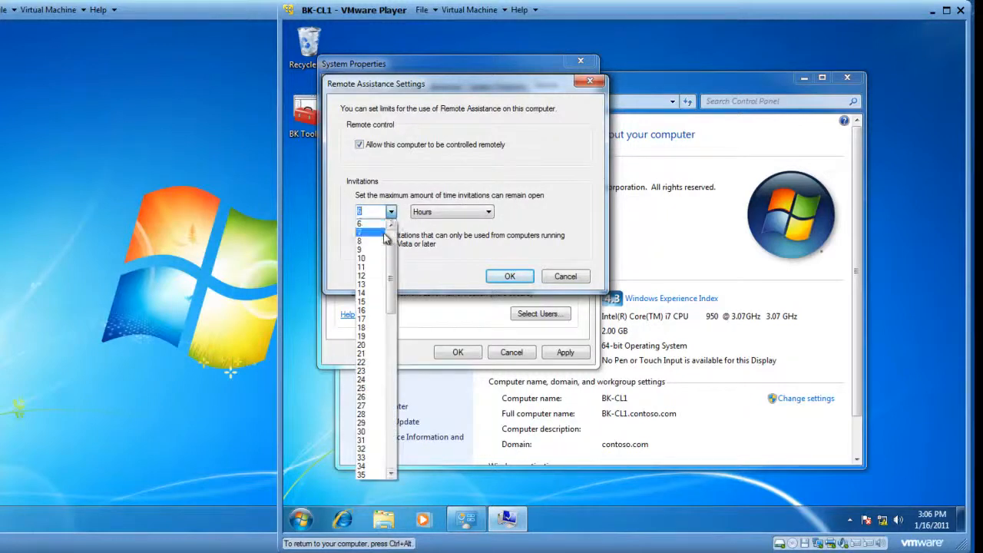
click(374, 281)
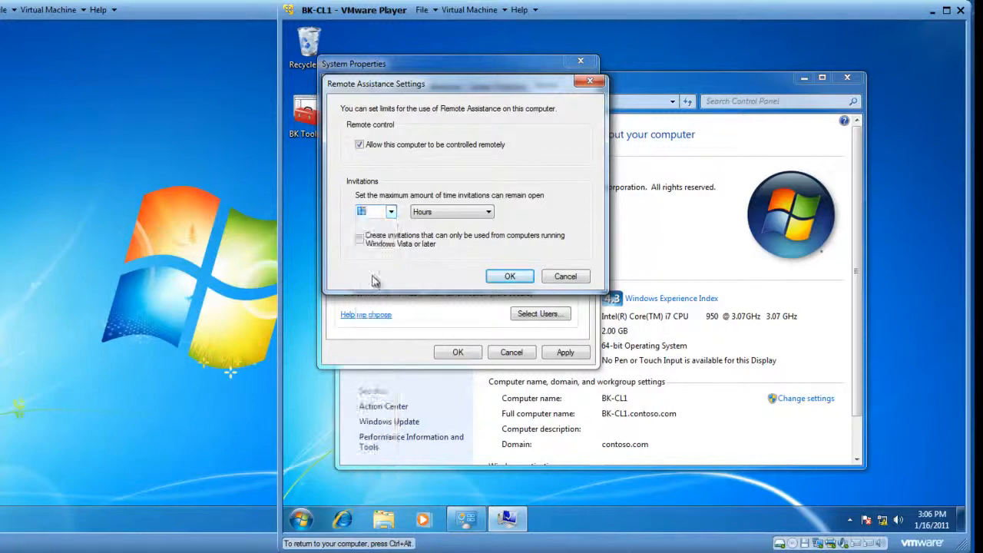
click(516, 281)
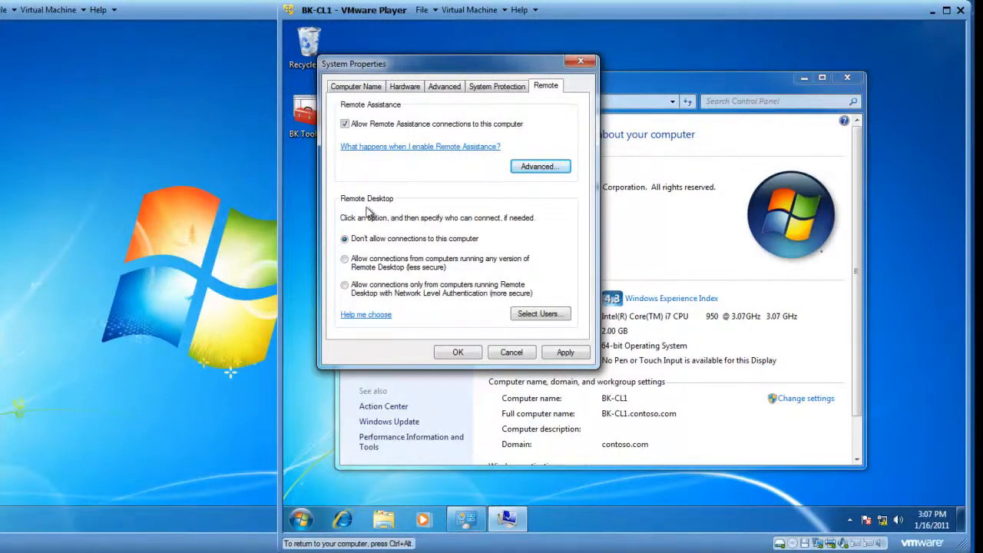
Allow Remote Desktop connections from computers running any version of Remote Desktop, save the system properties and close the System window
click(345, 261)
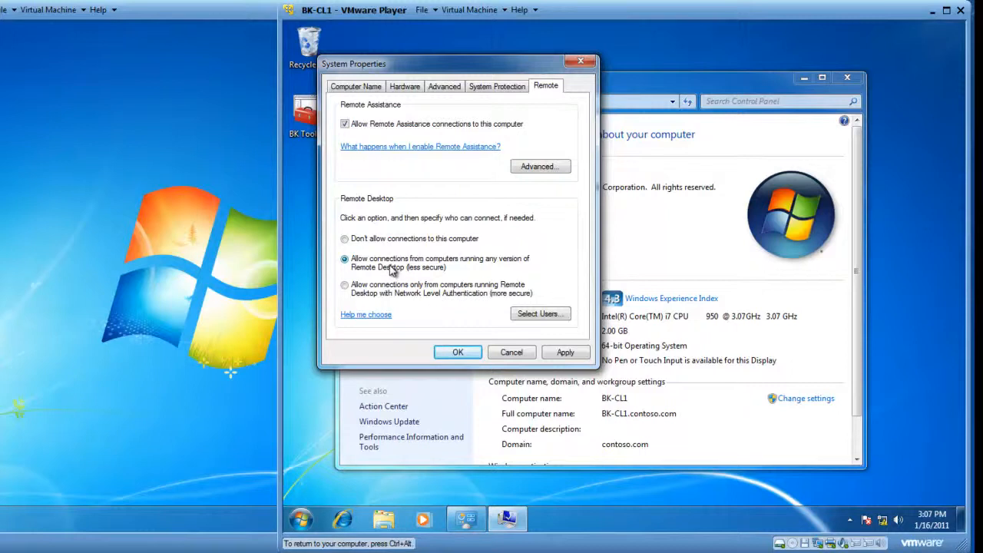
click(458, 351)
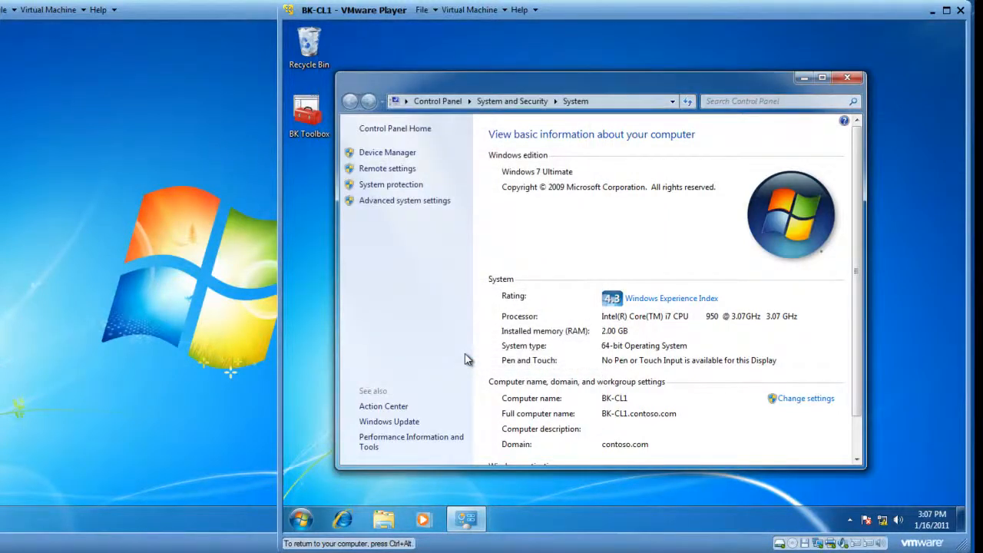
click(845, 80)
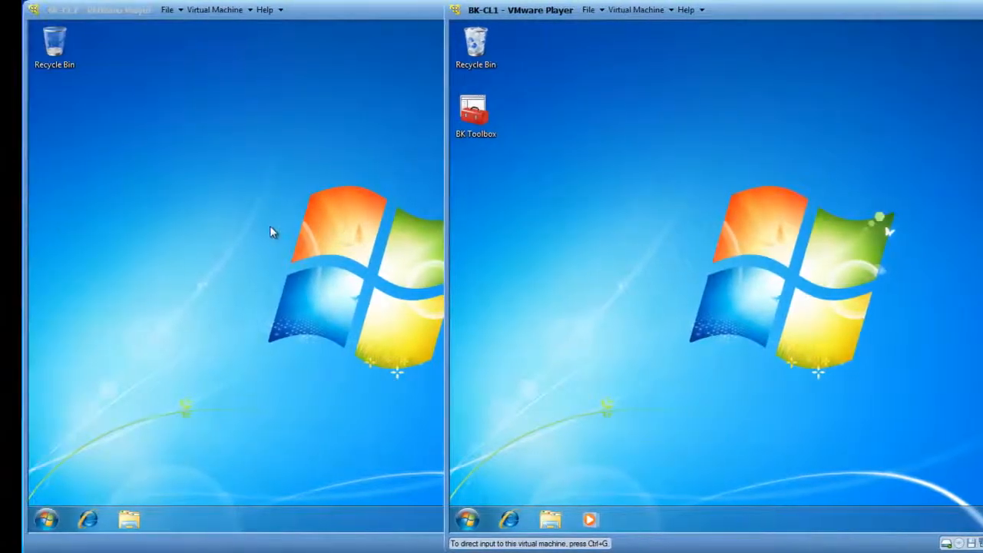
Switch to the BK-CL2 virtual machine and open Remote Desktop Connection with BK-CL1 as the computer to connect to
click(271, 229)
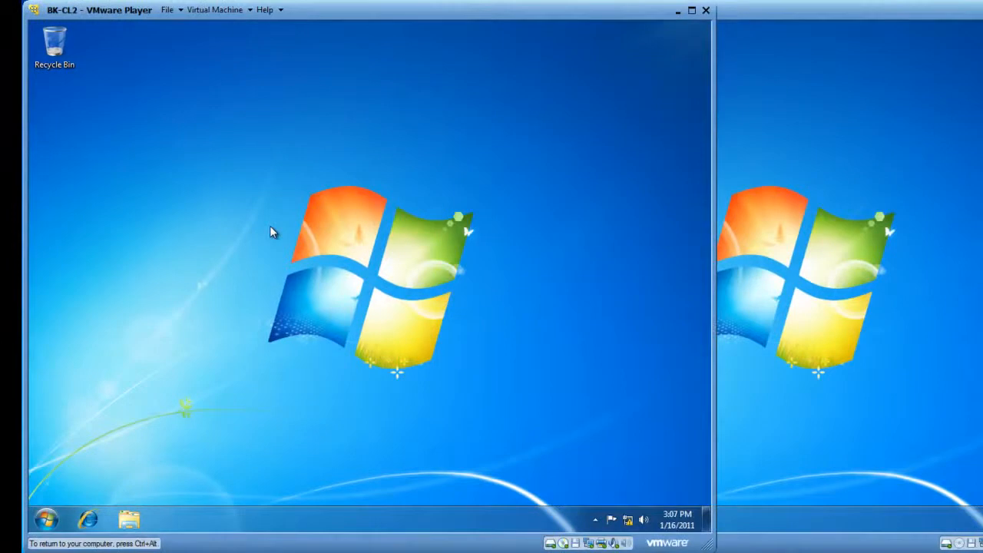
click(46, 521)
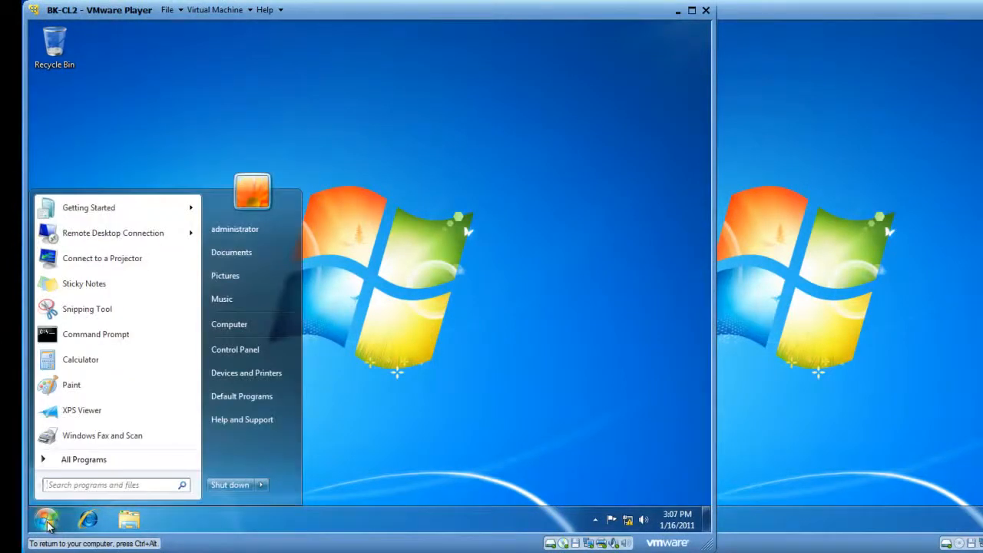
click(81, 461)
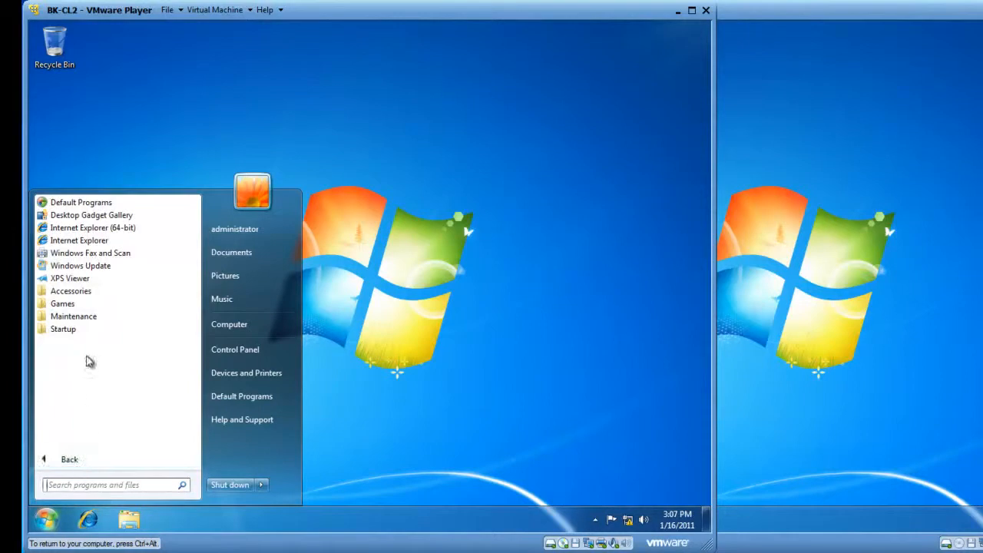
click(71, 290)
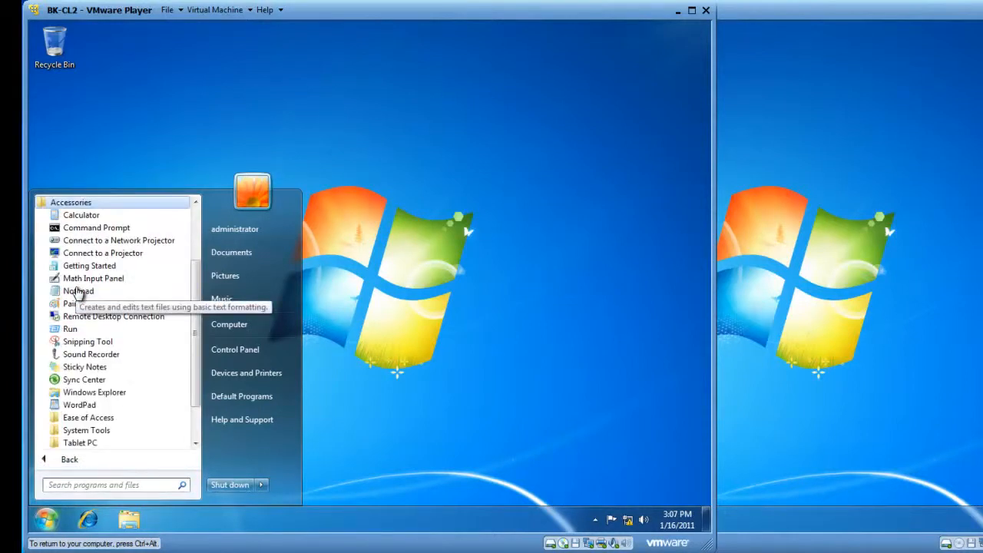
click(89, 317)
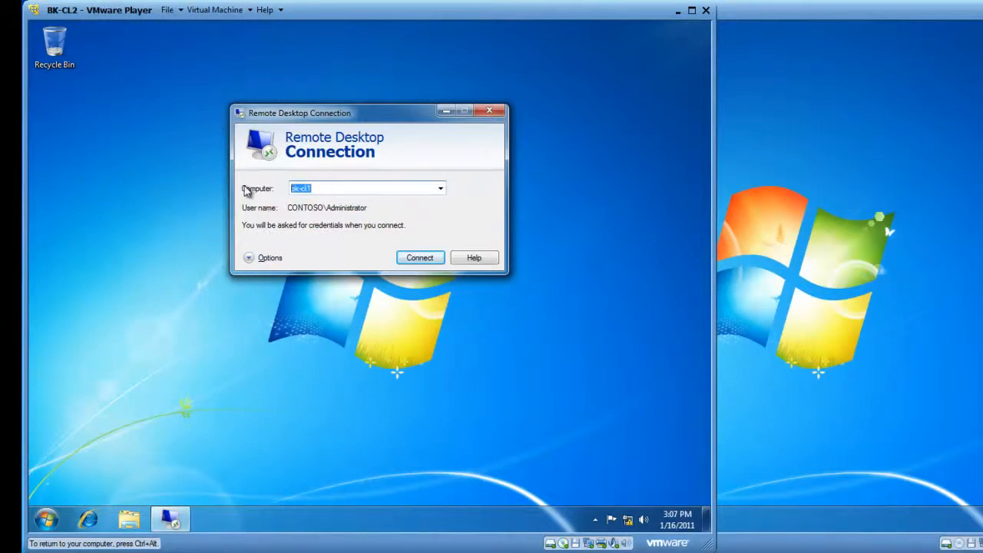
text(BK-CL1)
Show the connection options and set the remote desktop size to 800 by 600 pixels, keeping Highest Quality (32 bit) color
click(268, 259)
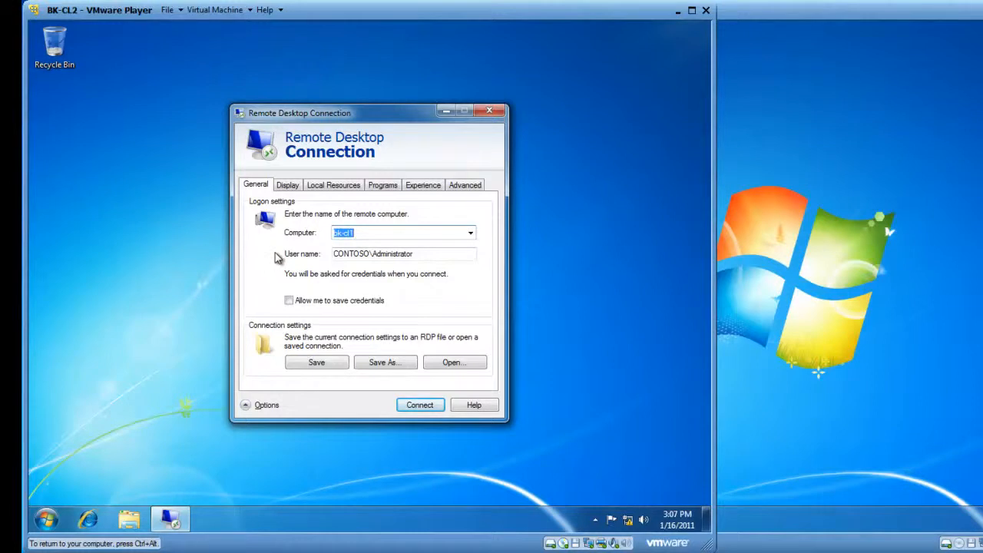
click(288, 186)
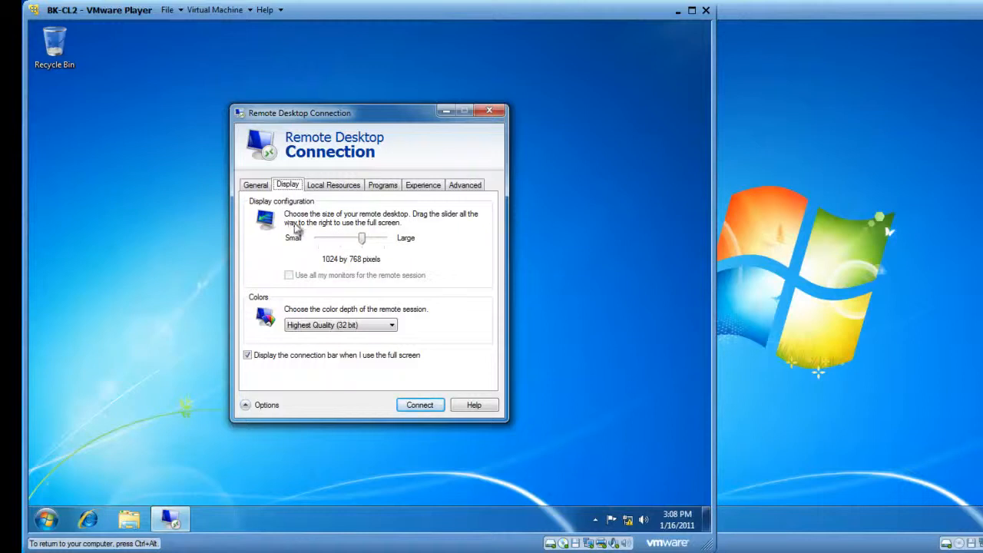
drag(366, 240, 340, 244)
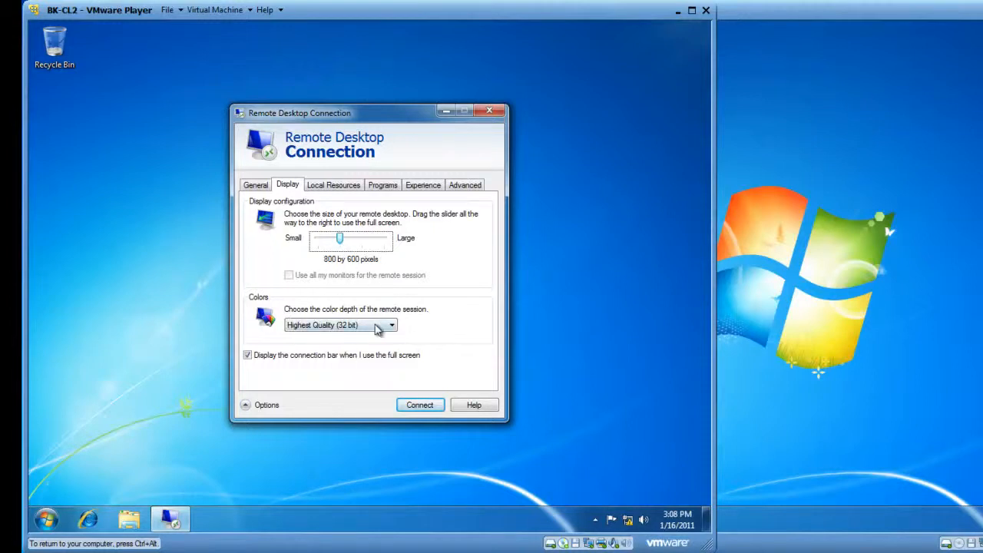
click(391, 326)
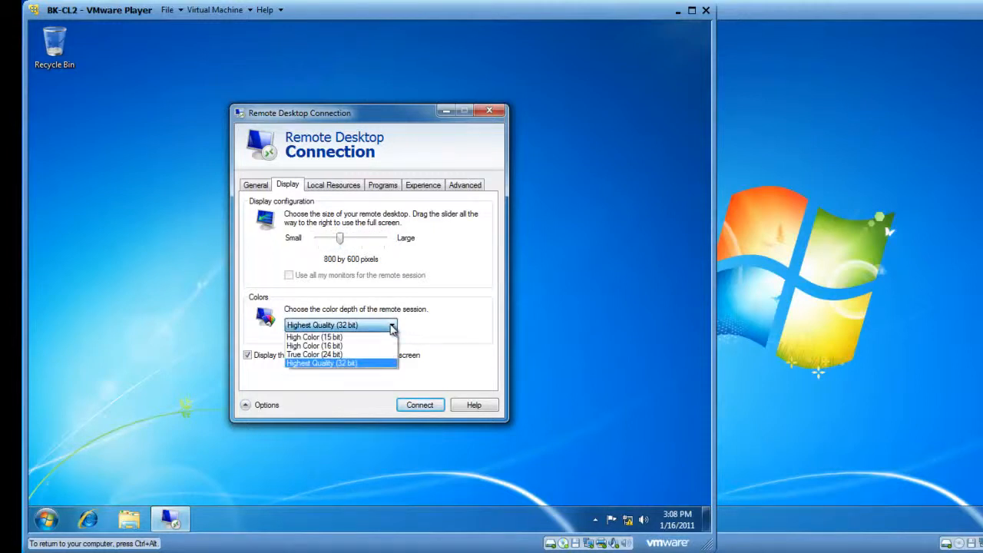
click(391, 326)
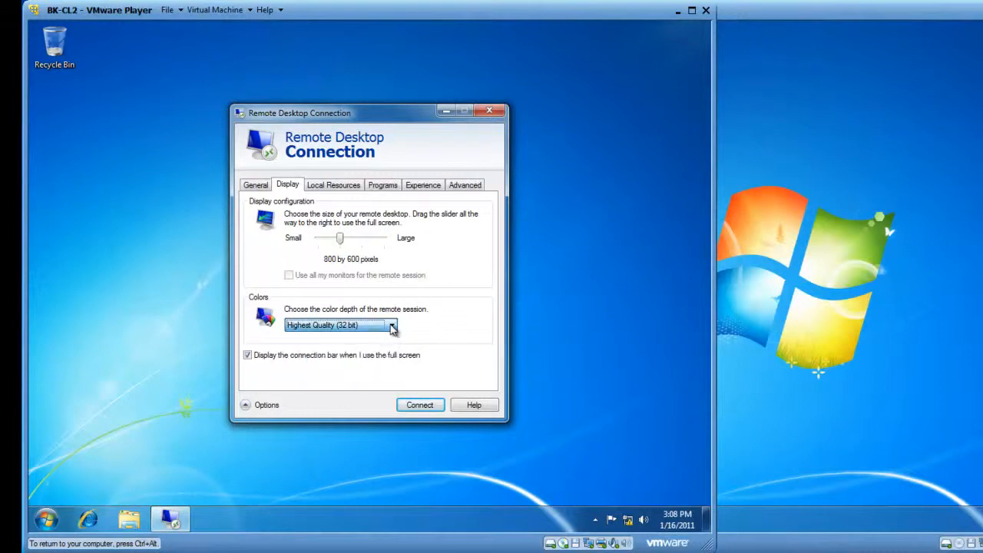
Make Local Disk (C:) available in the remote session through the additional local devices and resources
click(341, 190)
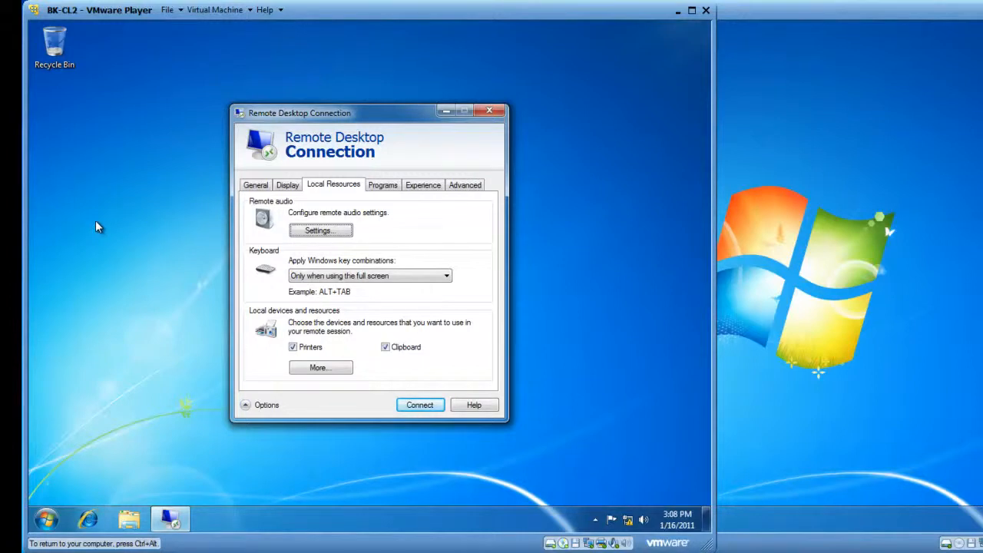
click(316, 368)
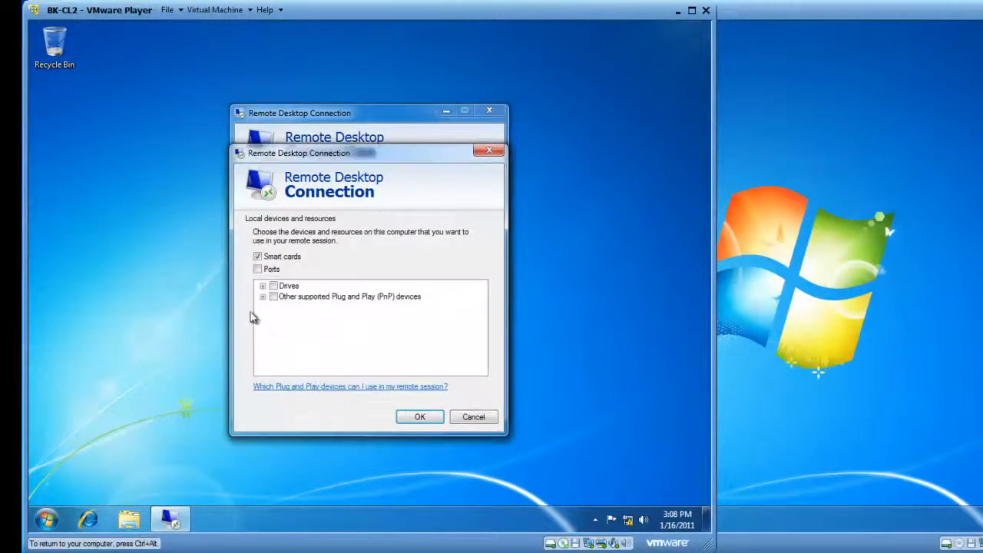
click(263, 286)
click(286, 307)
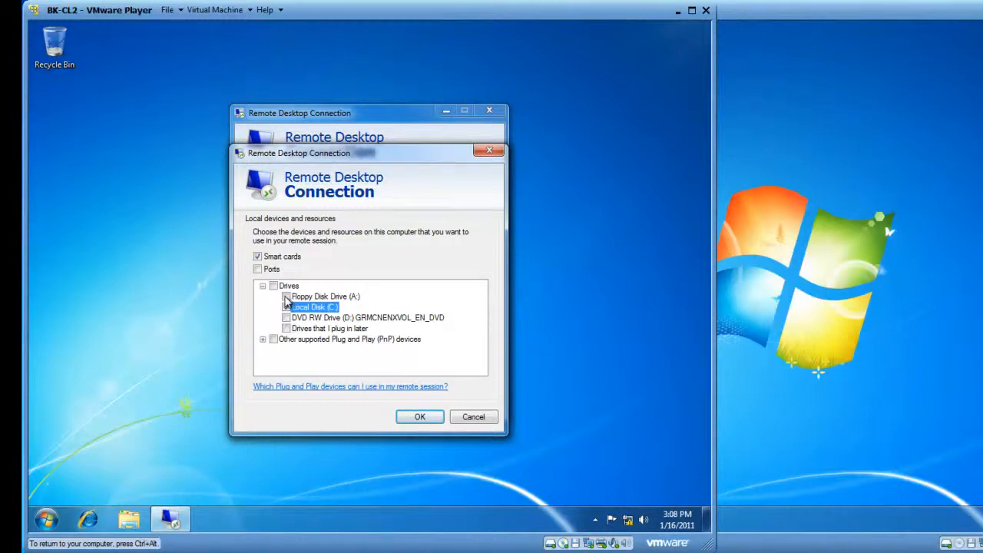
click(285, 307)
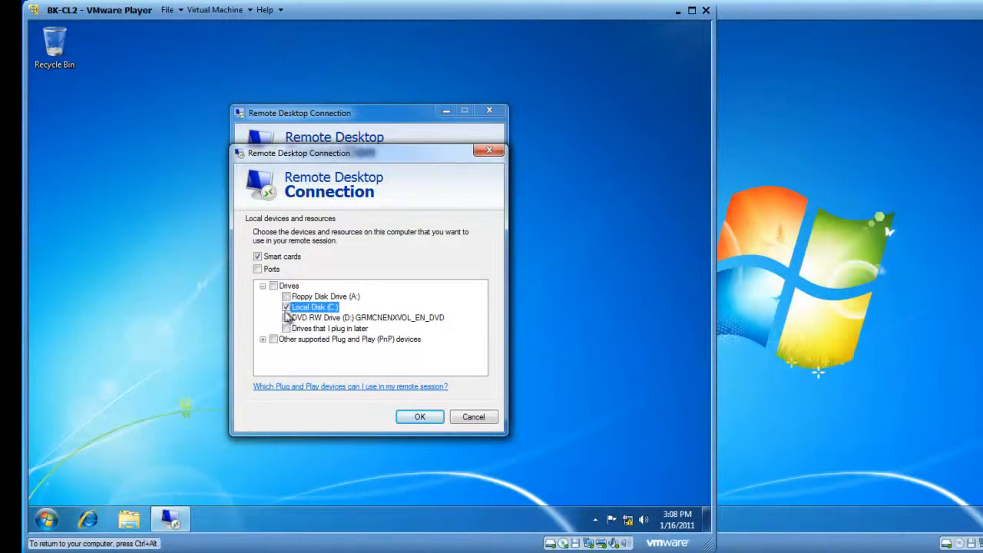
click(421, 420)
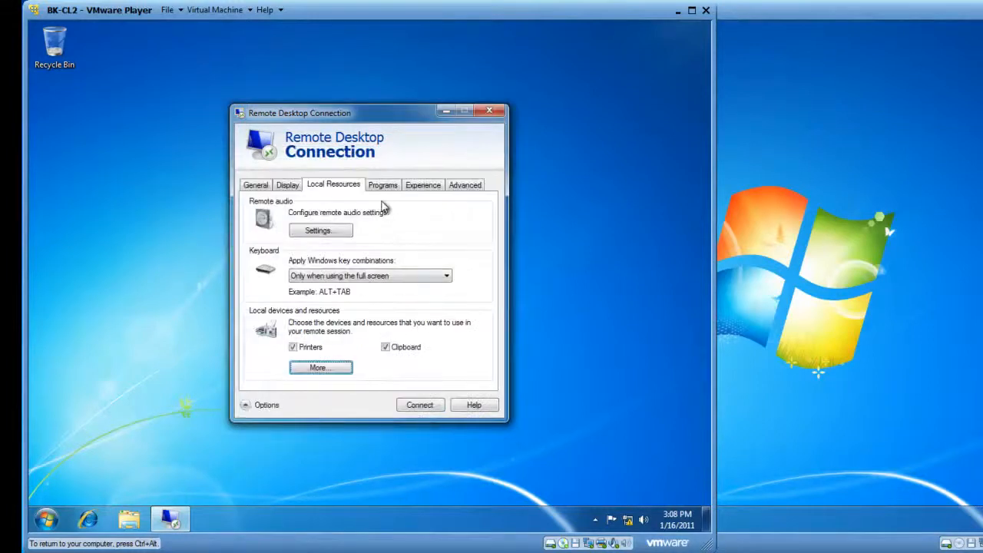
Set the connection speed used to optimize performance to LAN (10 Mbps or higher)
click(420, 188)
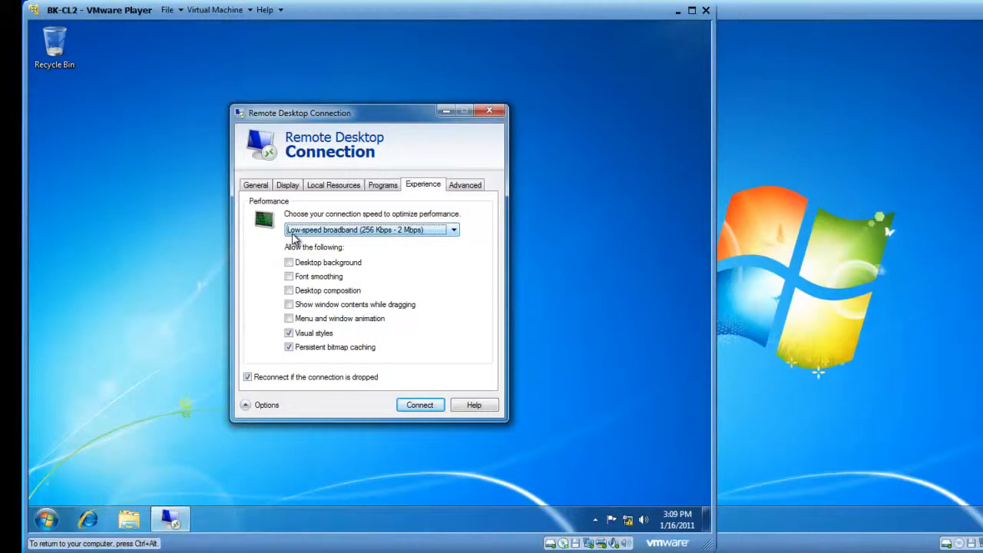
click(453, 230)
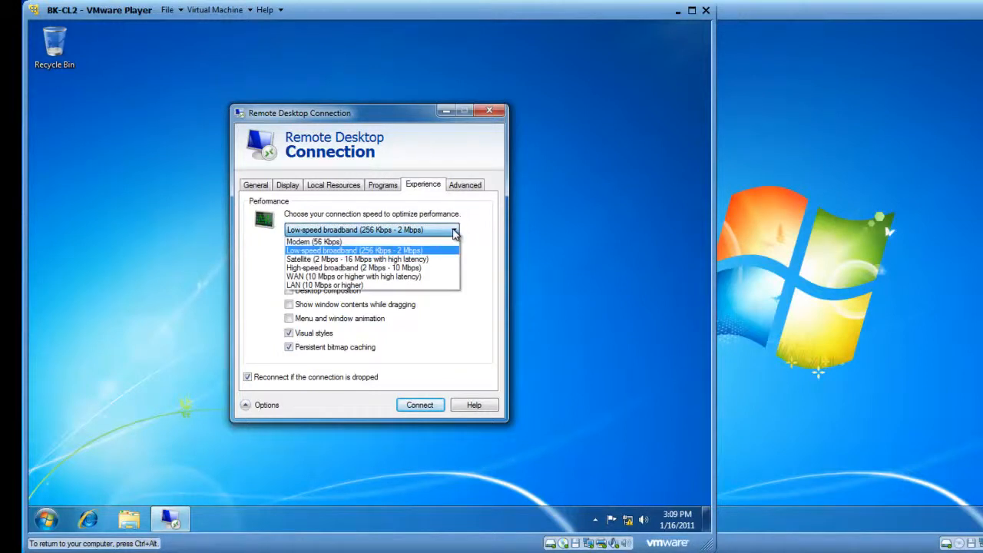
click(400, 286)
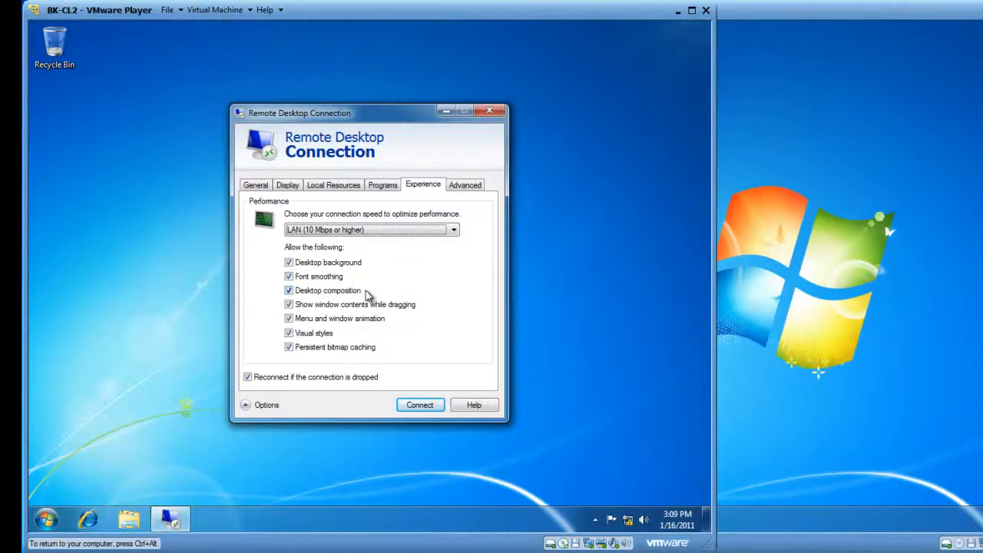
Return to the general logon settings, start the connection to bk-cl1 from BK-CL2 and accept the remote connection as trusted
click(255, 185)
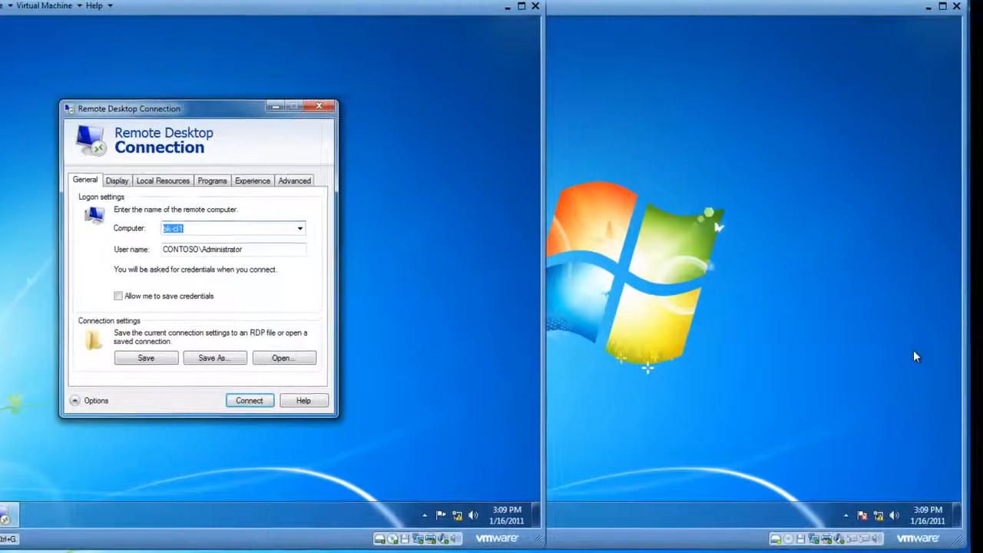
click(913, 349)
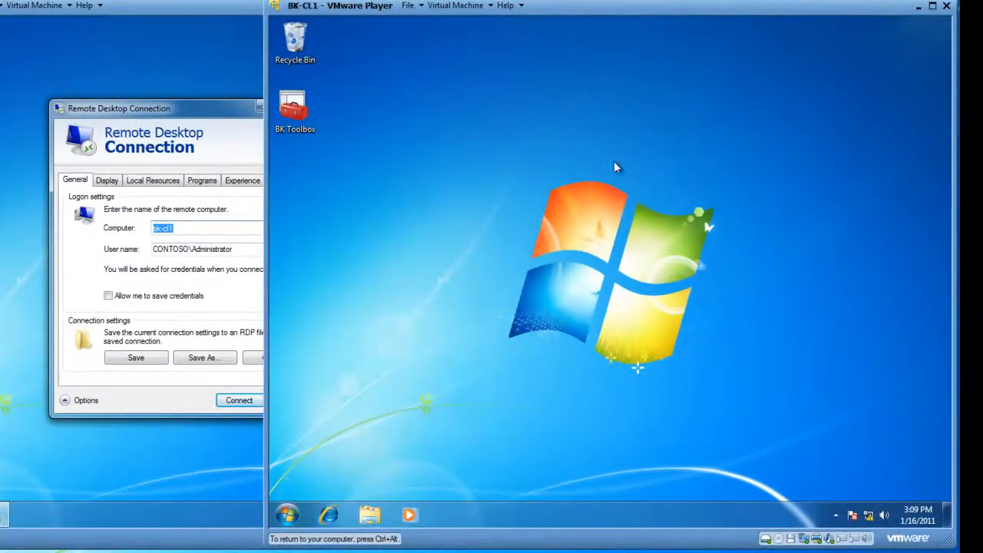
click(95, 191)
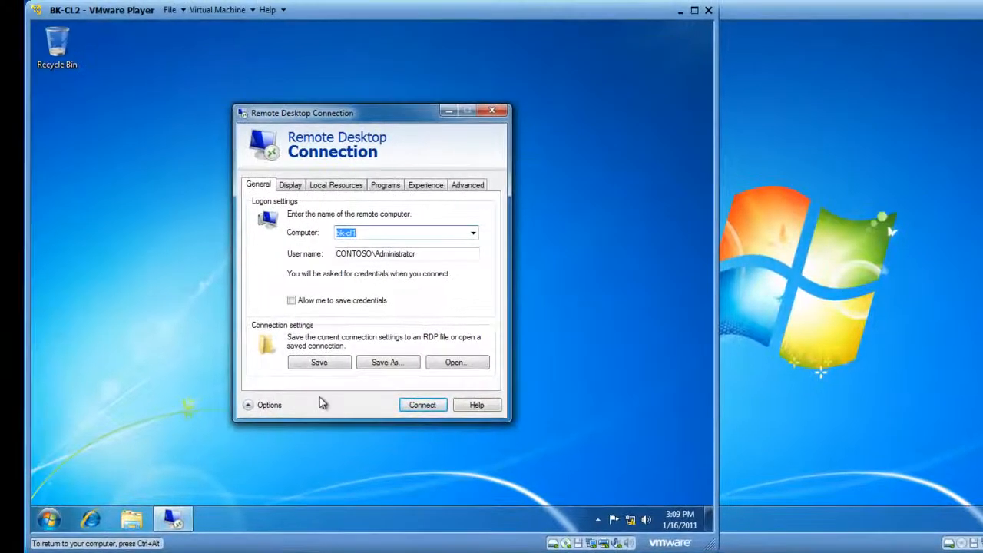
click(422, 410)
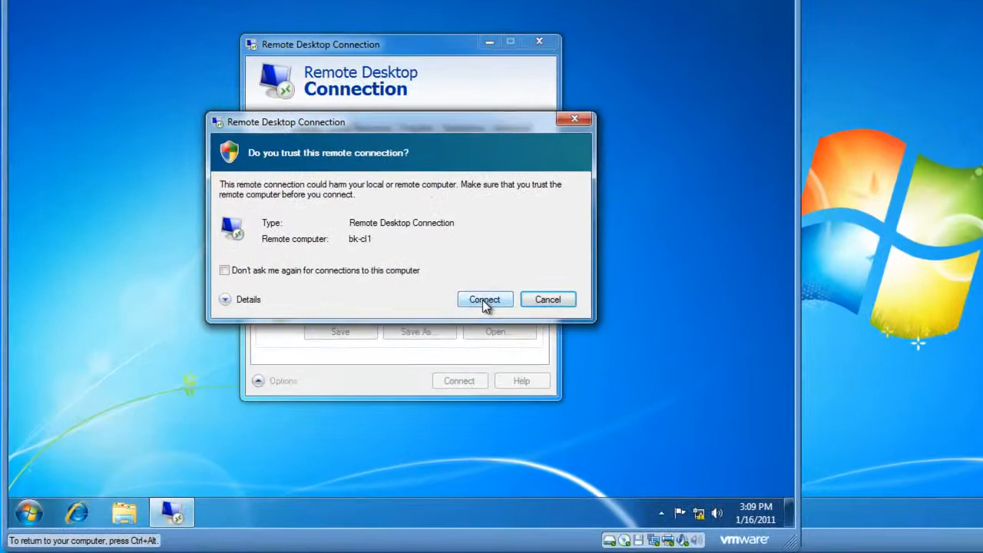
click(444, 334)
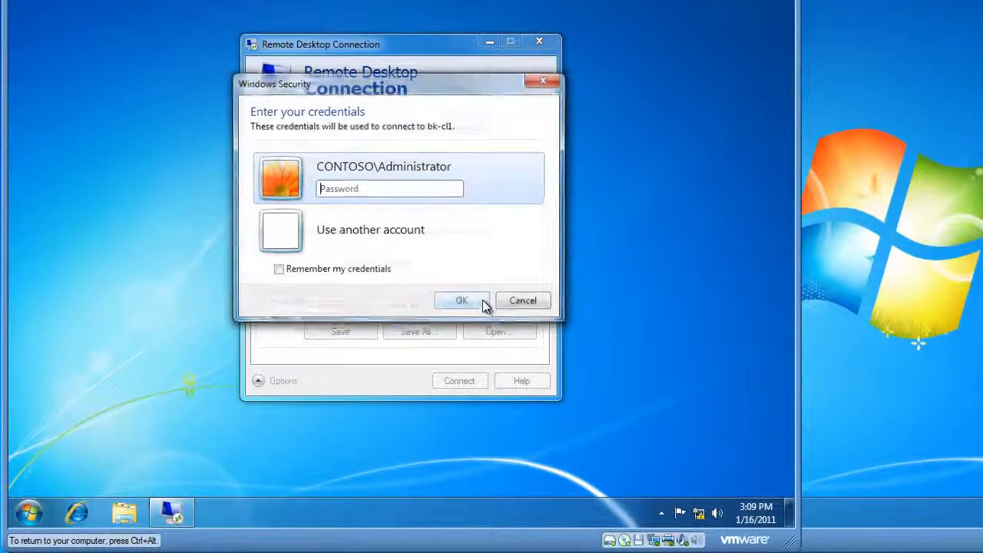
Enter the administrator account's password and submit the credentials to connect to bk-cl1
text(********)
click(484, 305)
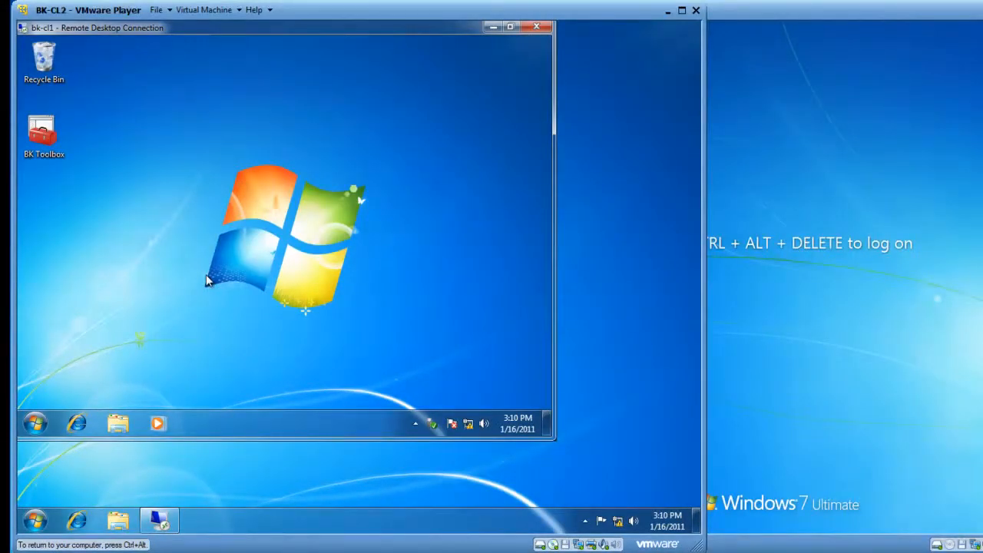
Check the BK-CL1 machine's own screen, return to BK-CL2, and minimize and restore the bk-cl1 remote session window
click(960, 244)
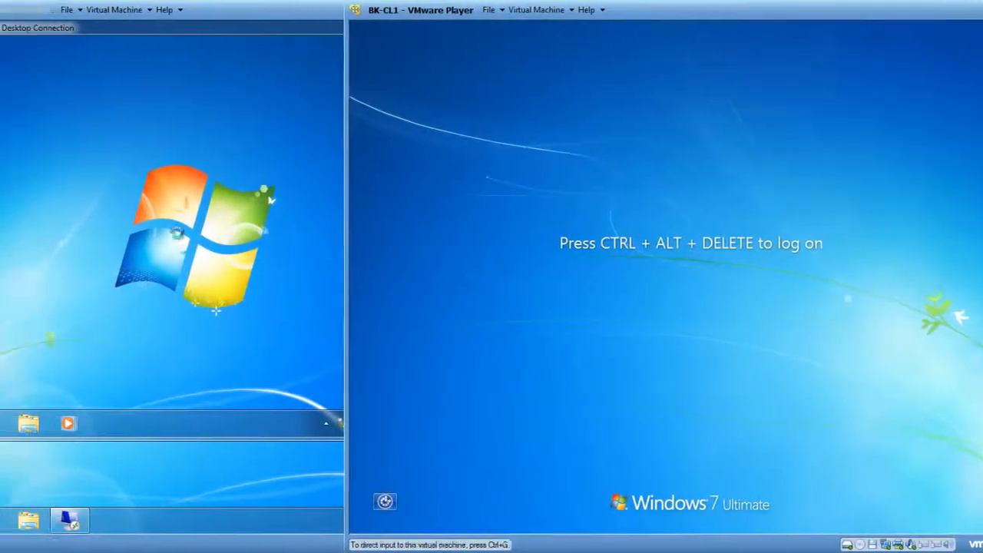
click(91, 208)
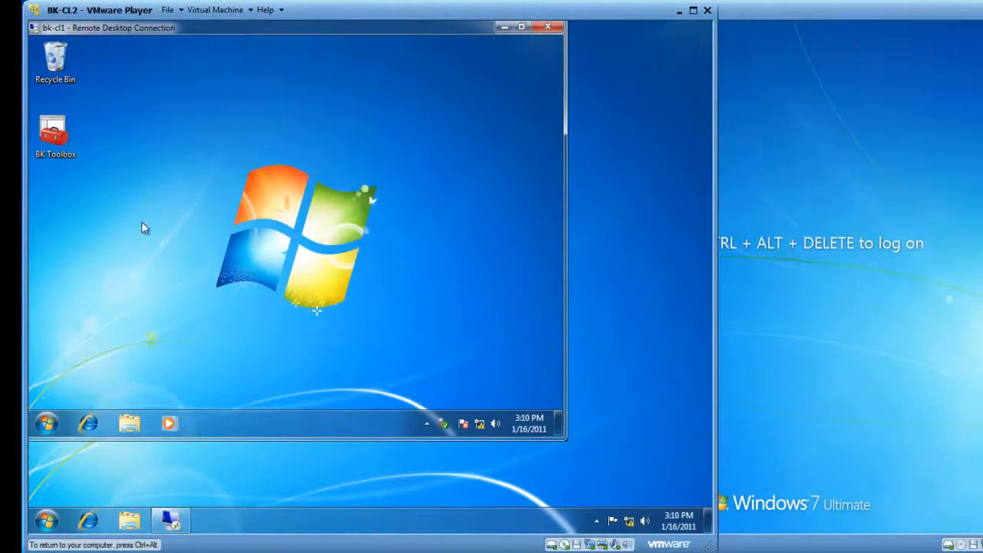
click(506, 27)
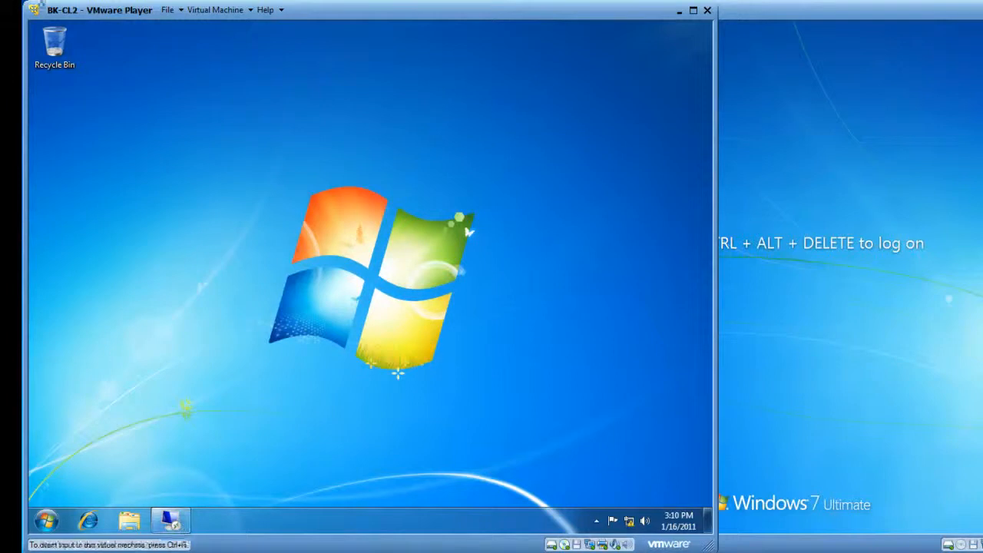
click(170, 521)
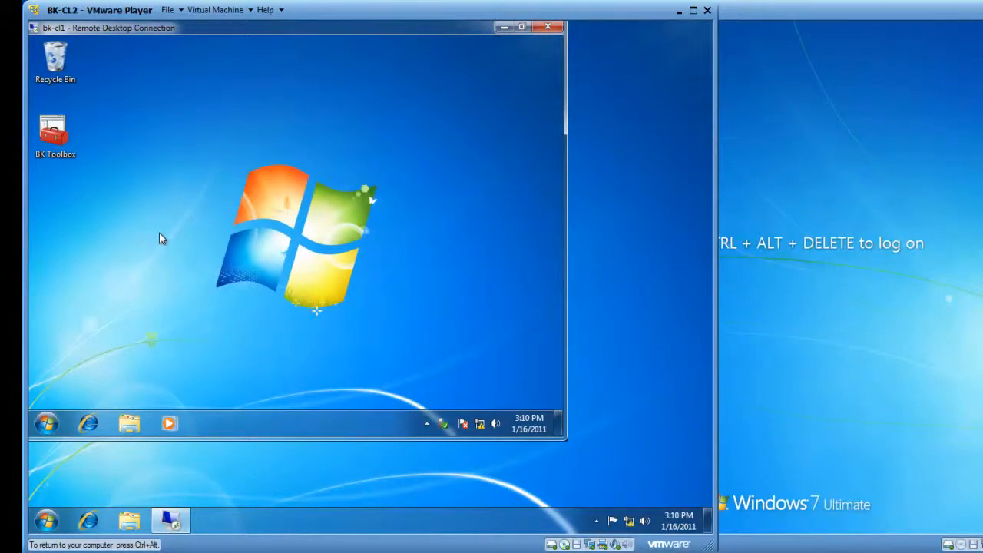
Search for notepad within the bk-cl1 remote session and launch it there
click(45, 424)
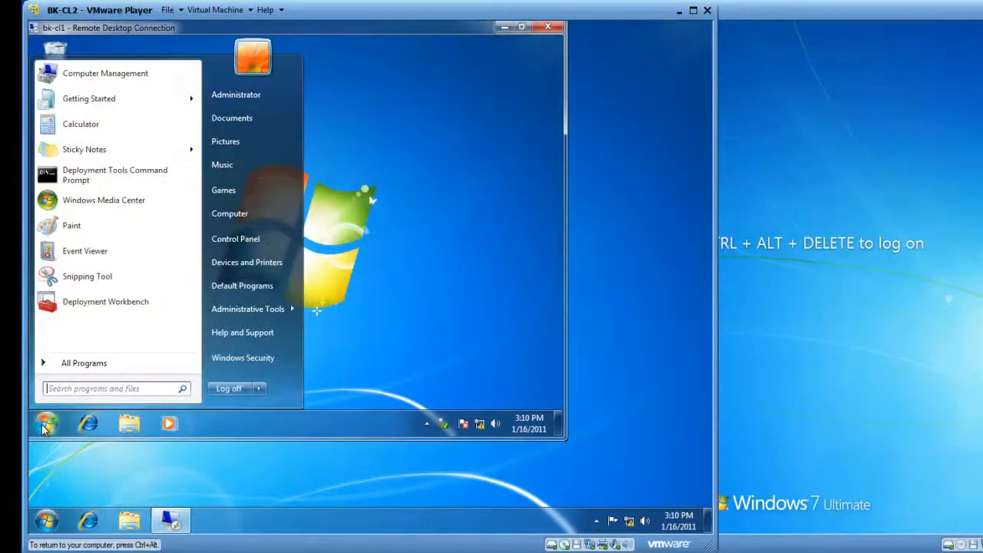
text(notepad)
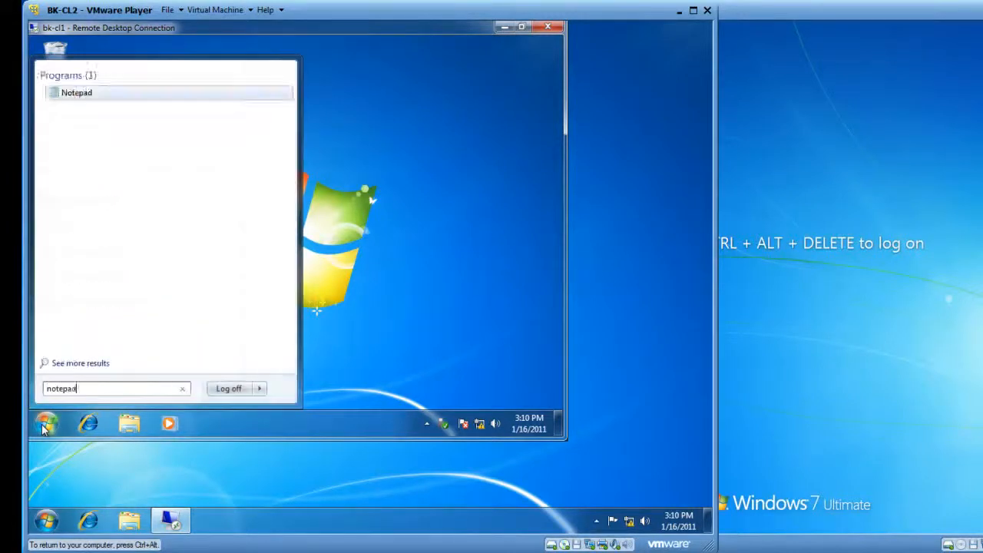
key(Return)
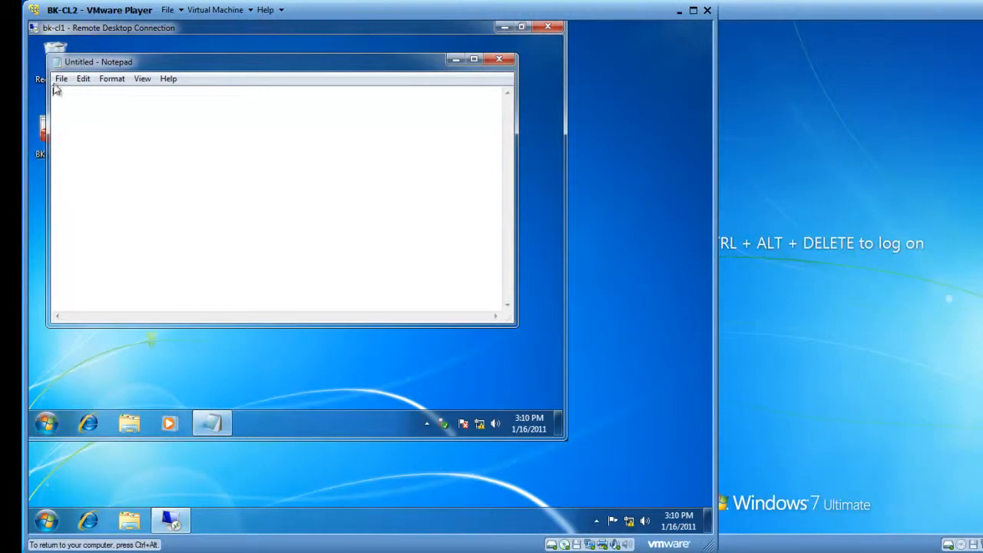
Browse the folders of the C on BK-CL2 drive from Notepad's Open dialog, cancel the dialog and close Notepad
click(62, 82)
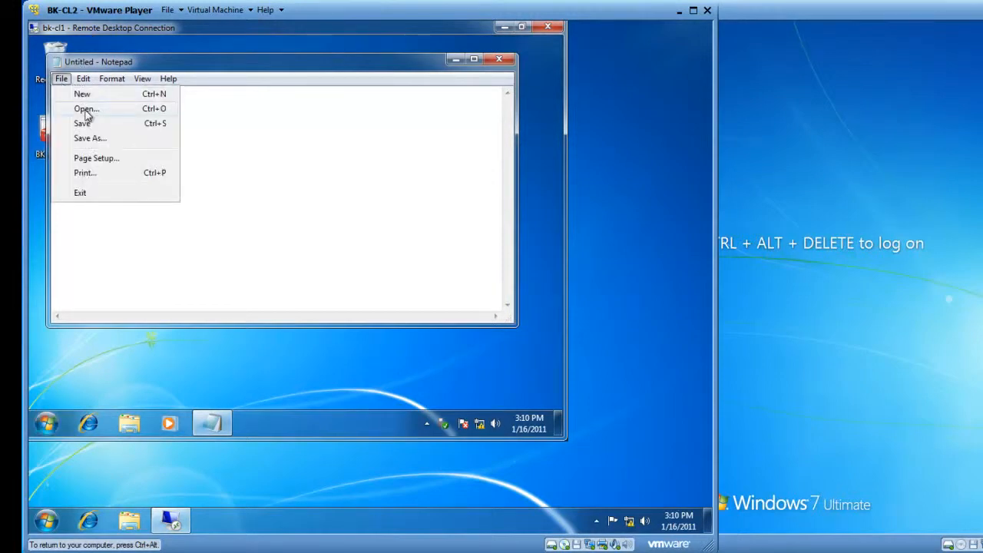
click(87, 110)
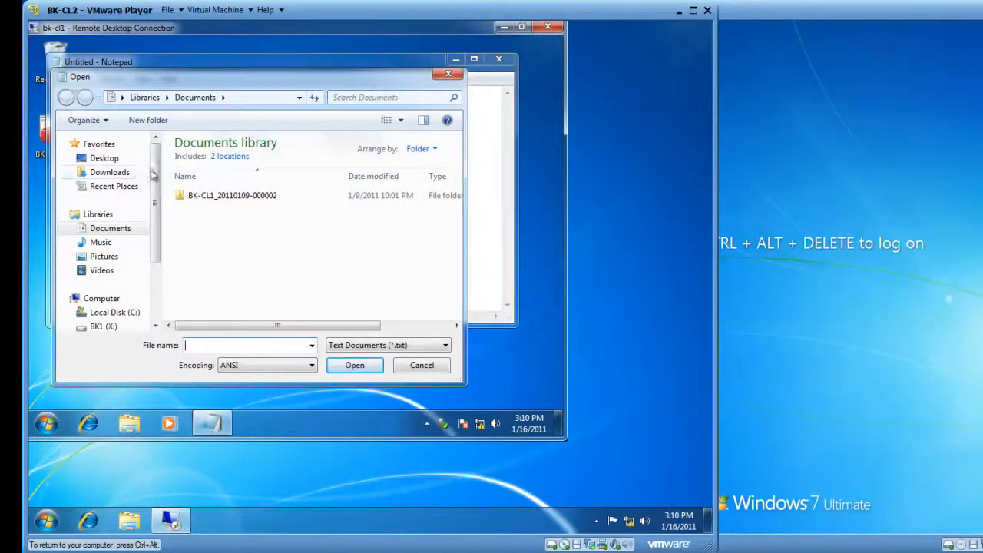
drag(154, 189, 159, 249)
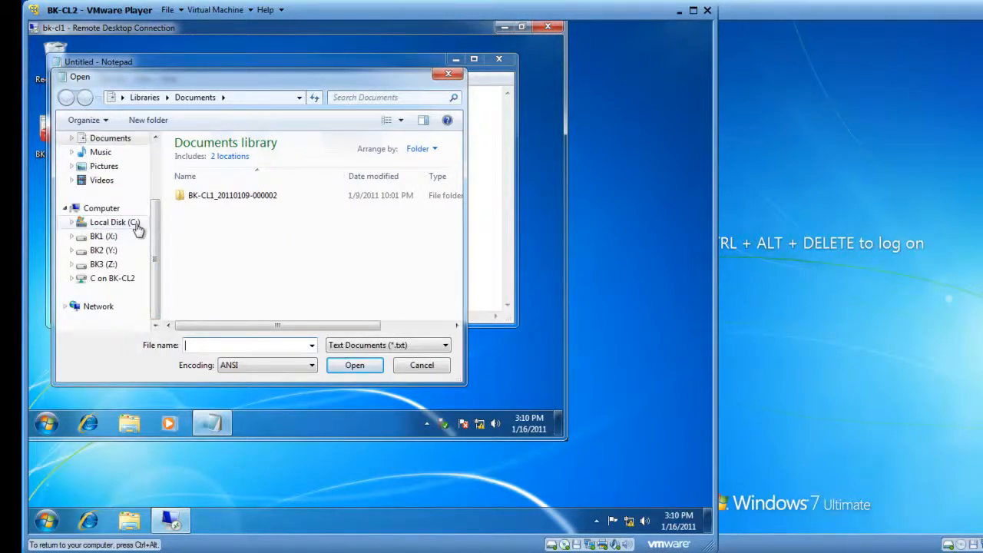
click(108, 284)
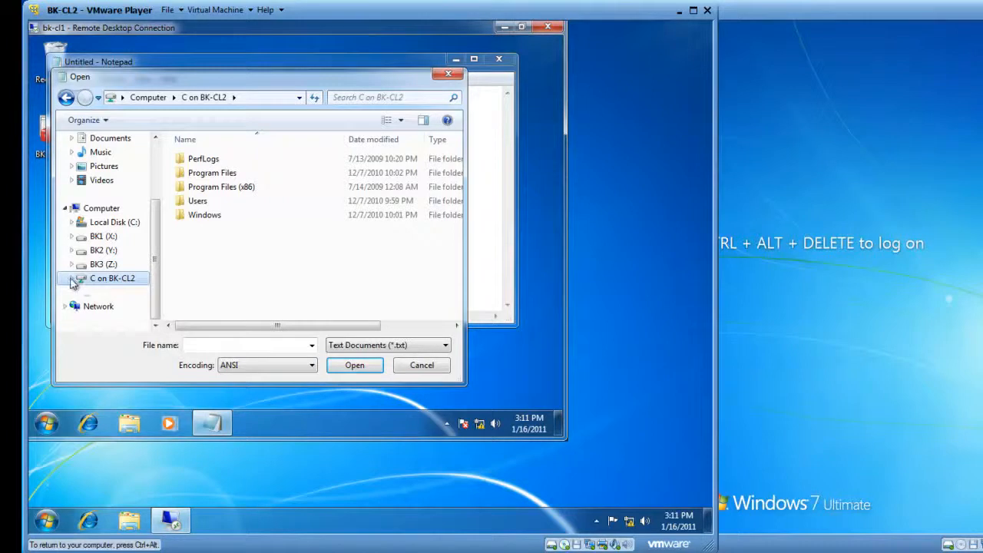
click(72, 278)
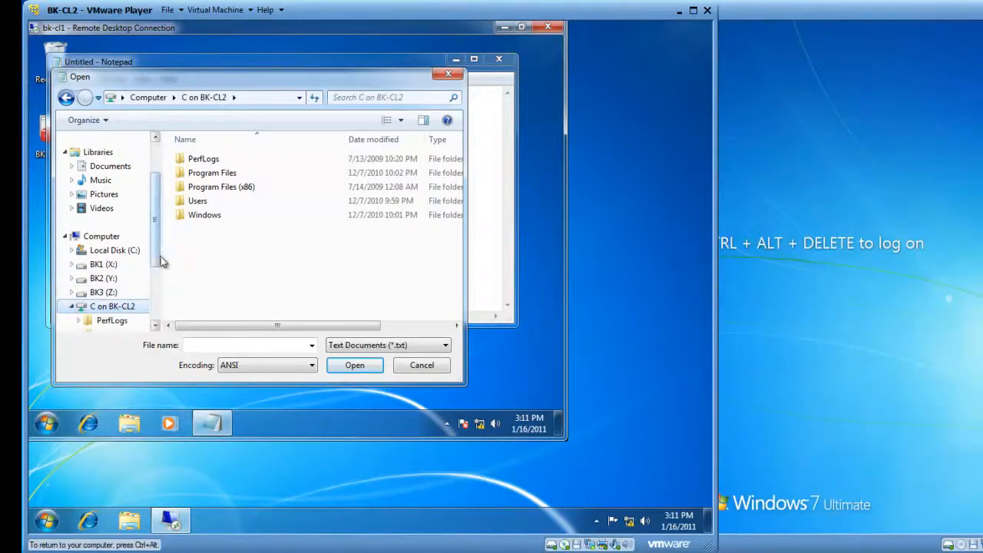
drag(158, 202, 161, 301)
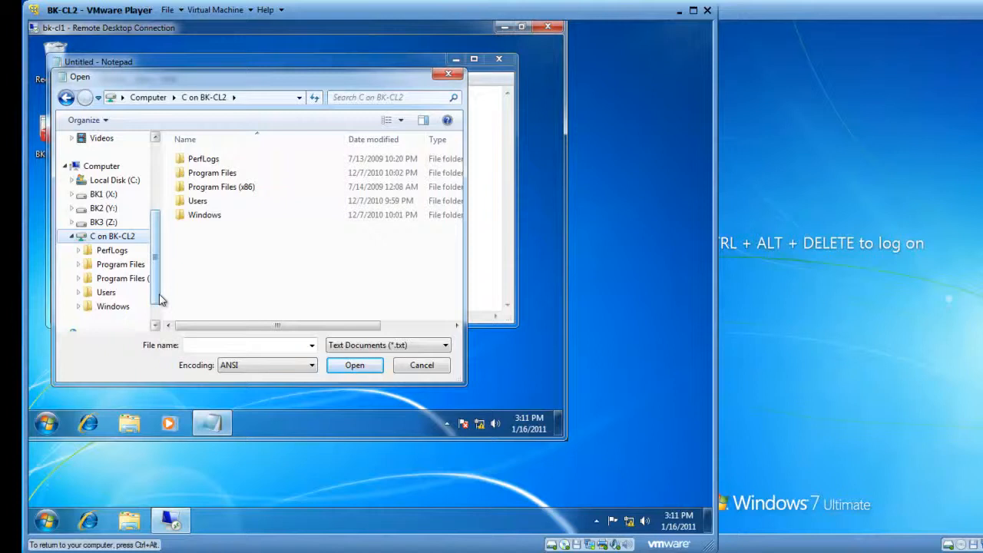
click(434, 372)
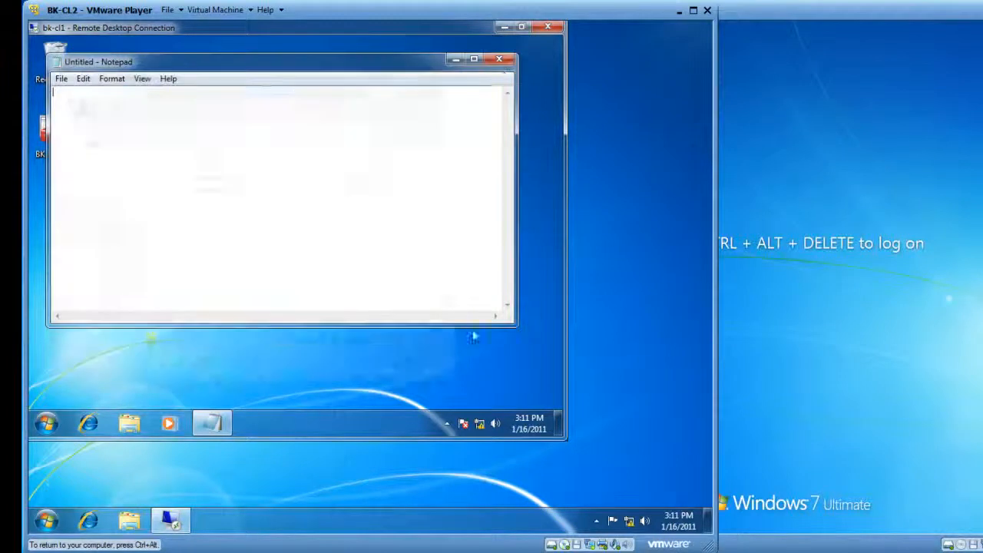
click(499, 59)
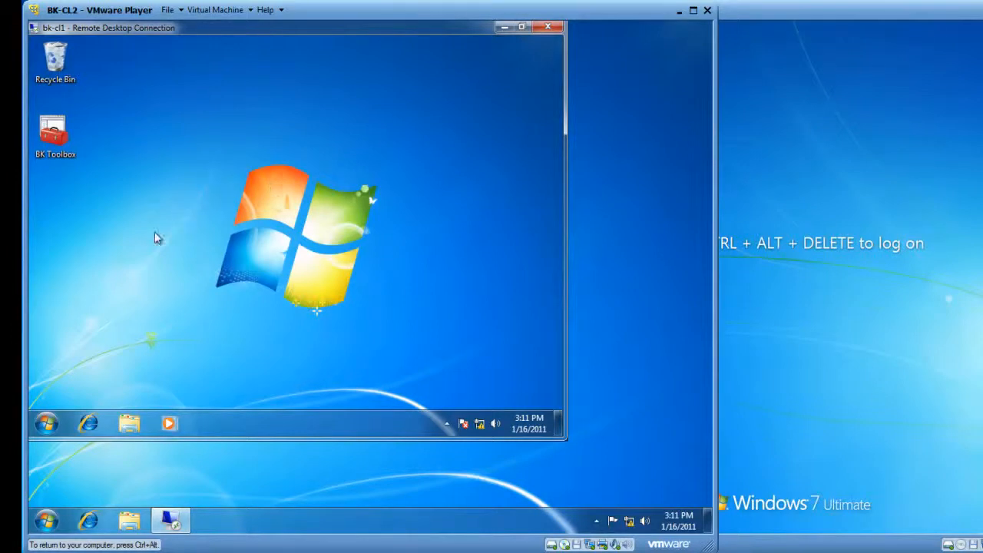
Log off from the bk-cl1 remote session
click(46, 423)
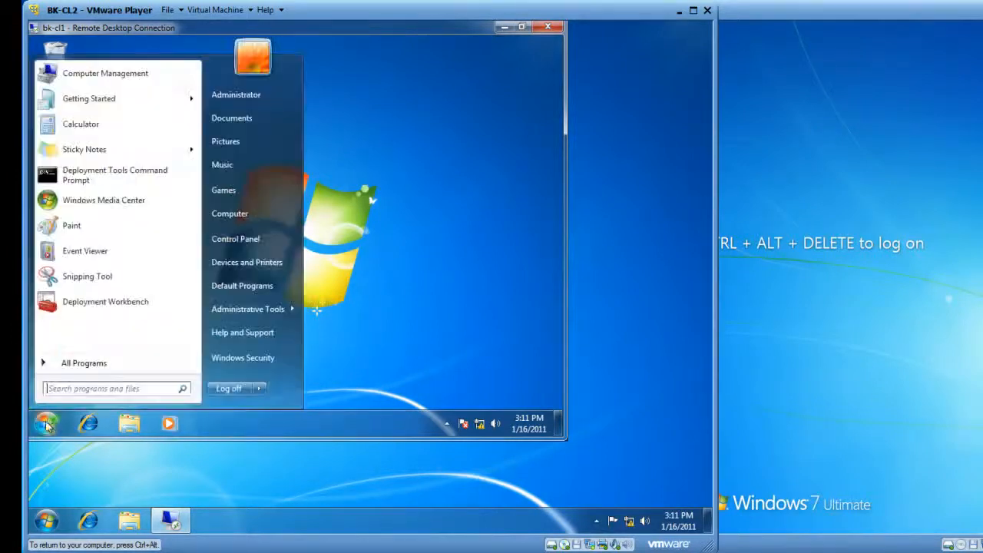
click(228, 390)
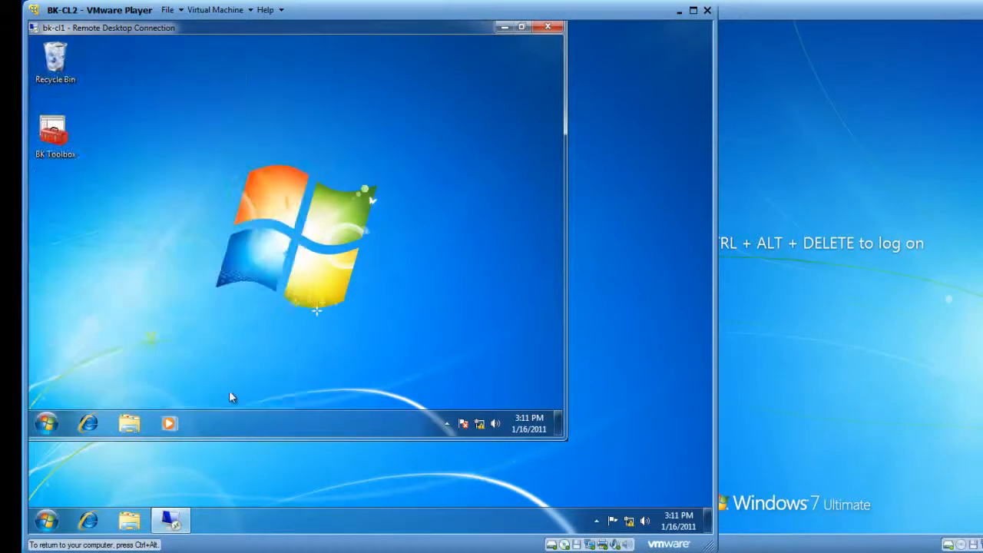